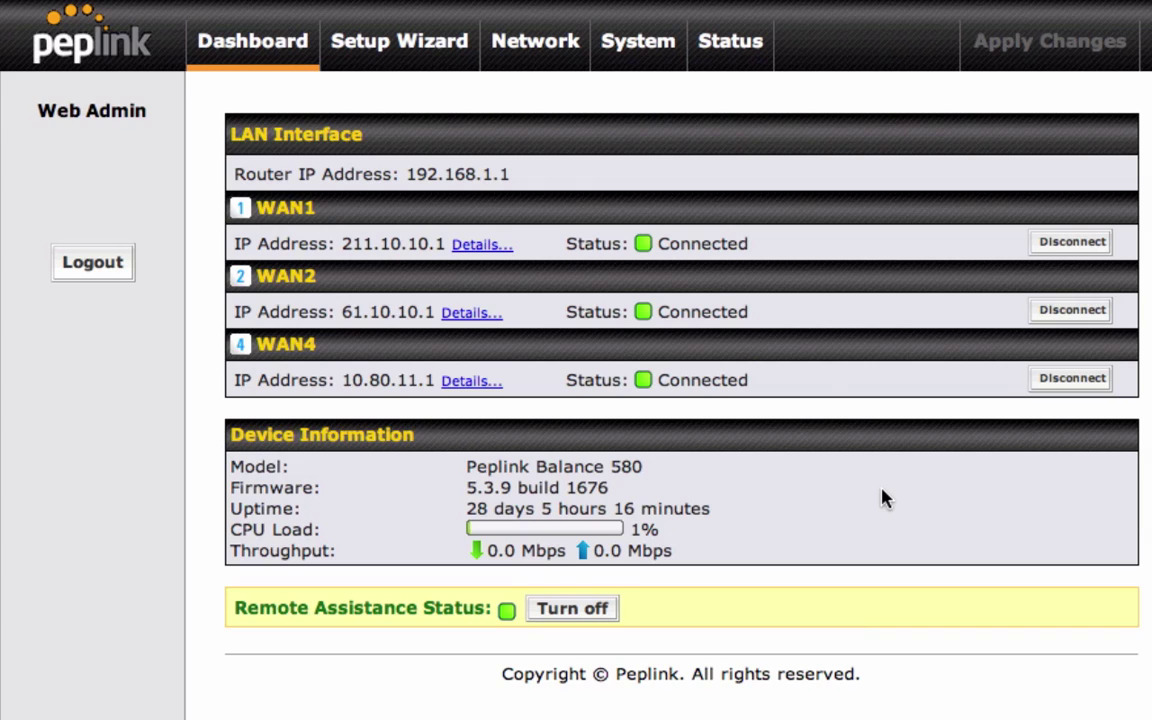
Step: Open the Network settings to show the WAN connections list
{"action": "left_click", "coordinate": [558, 63]}
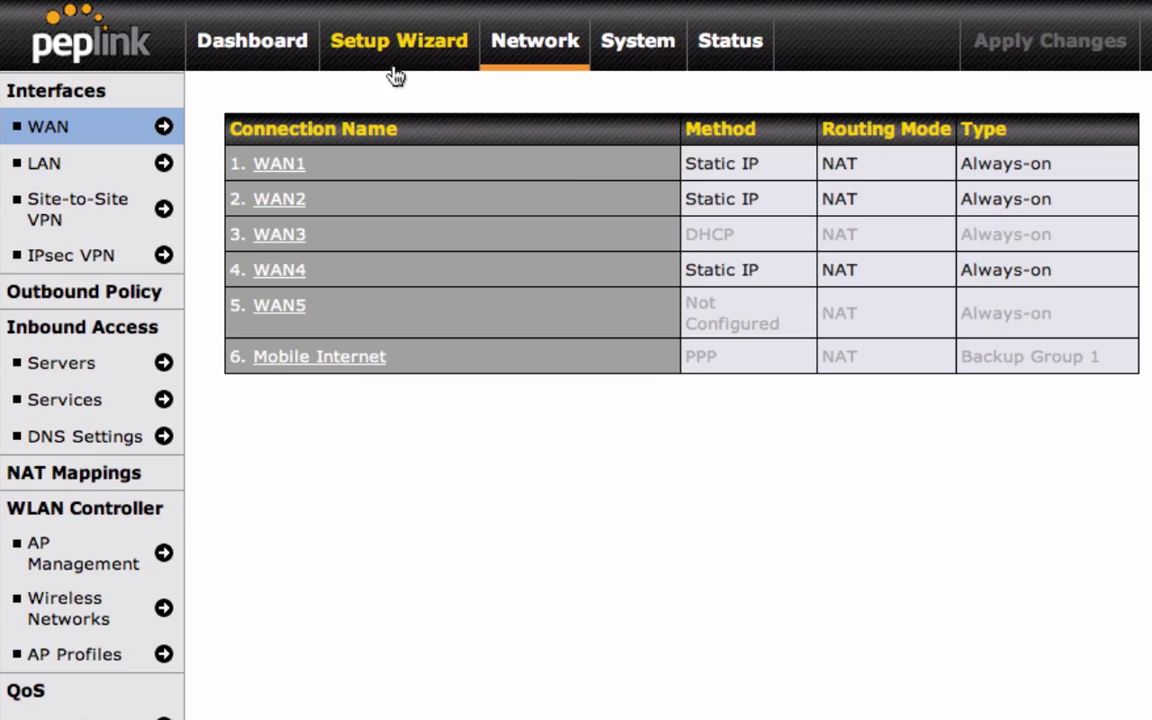
Step: Start a new connection from the Site-to-Site VPN settings
{"action": "left_click", "coordinate": [158, 204]}
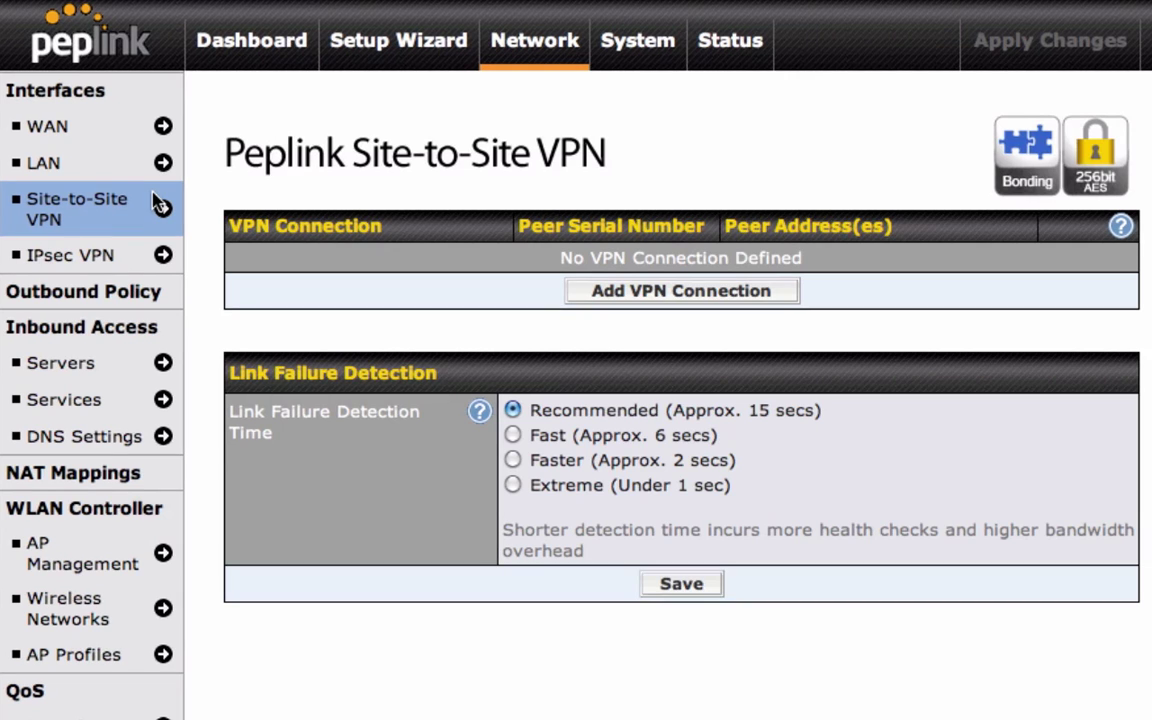
{"action": "left_click", "coordinate": [638, 292]}
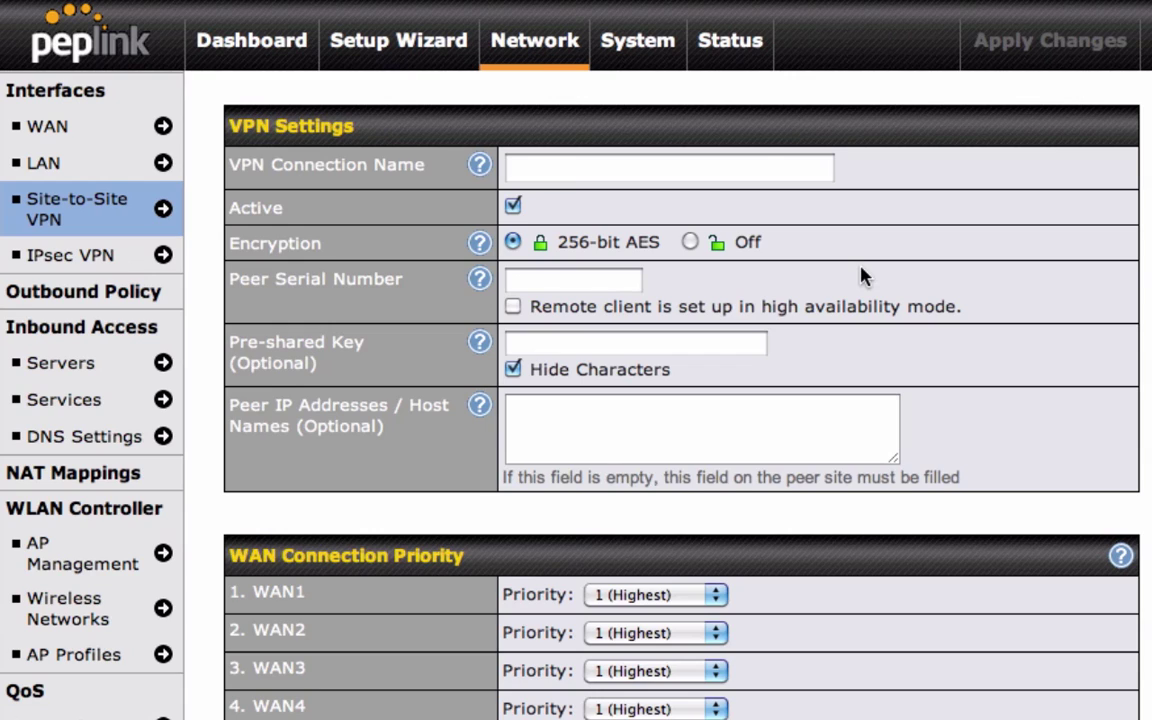
Step: Name the connection 'NY to LA', keep it Active, and set Encryption to Off
{"action": "left_click", "coordinate": [803, 175]}
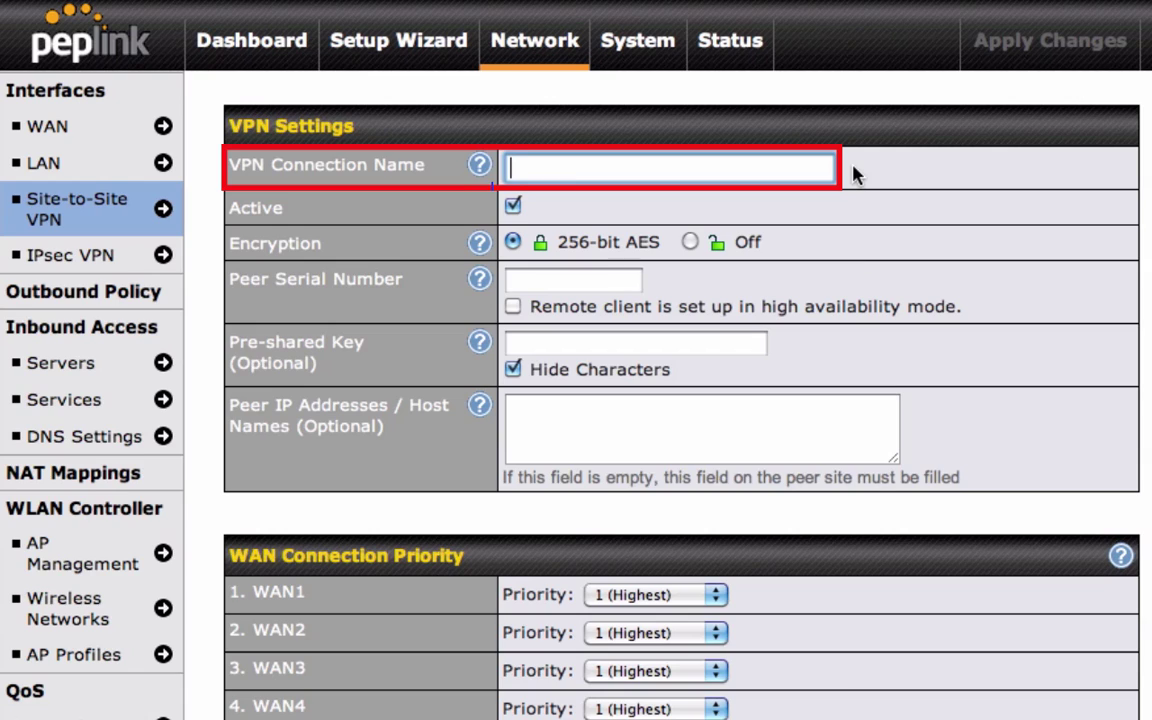
{"action": "type", "text": "NY"}
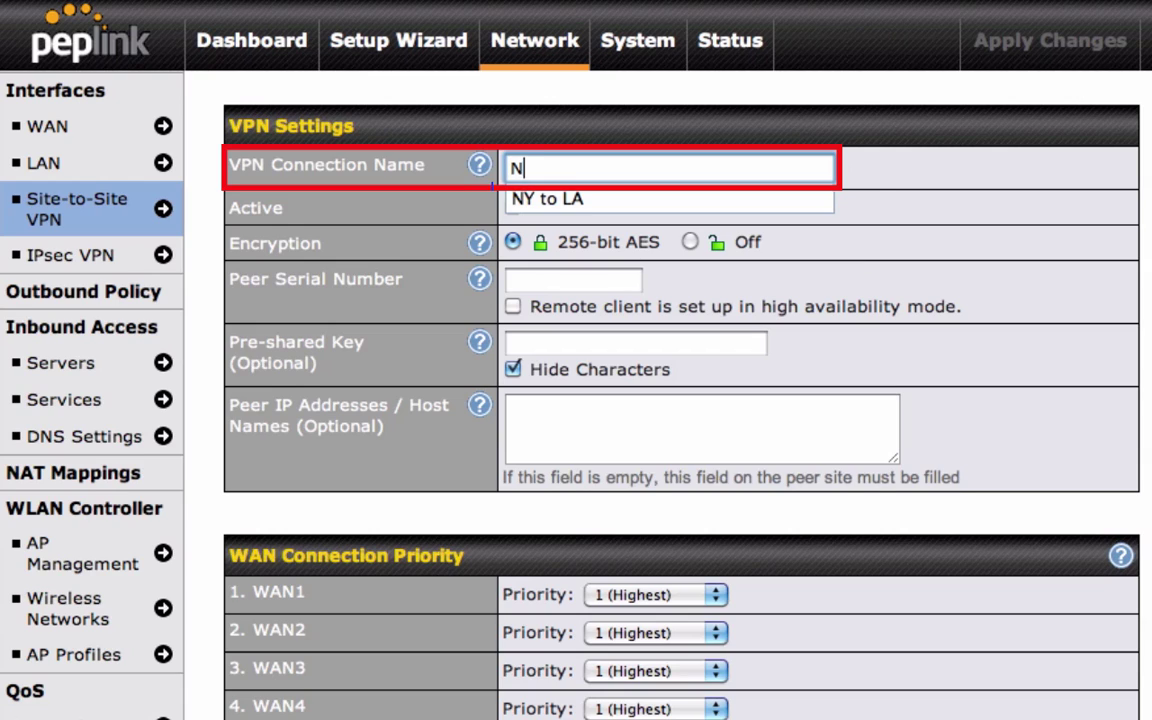
{"action": "left_click", "coordinate": [805, 197]}
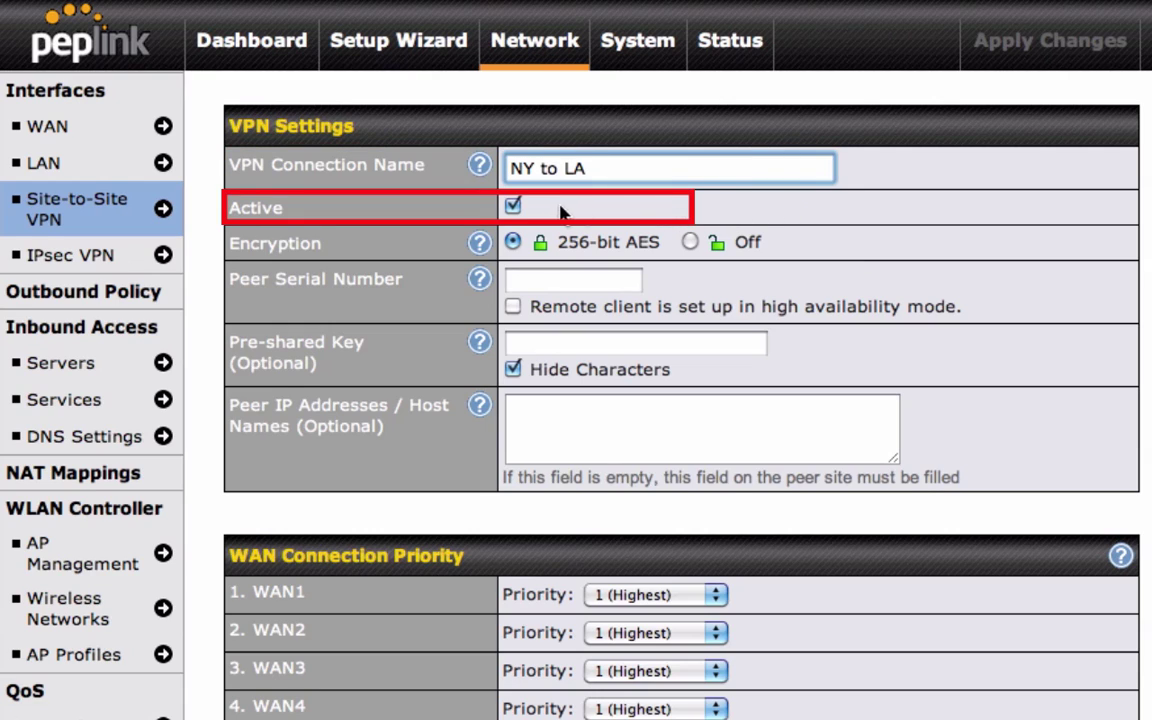
{"action": "left_click", "coordinate": [513, 206]}
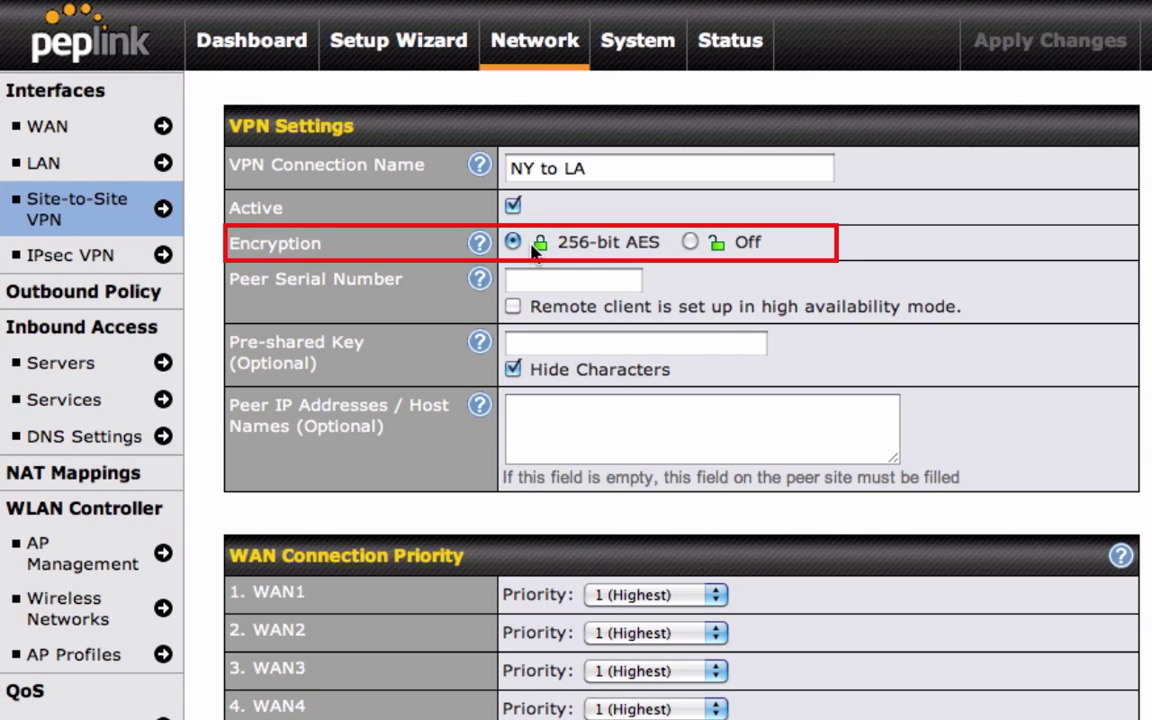
{"action": "left_click", "coordinate": [690, 243]}
Step: Switch encryption back to 256-bit AES and enter the peer router's serial number
{"action": "left_click", "coordinate": [513, 242]}
{"action": "left_click", "coordinate": [541, 280]}
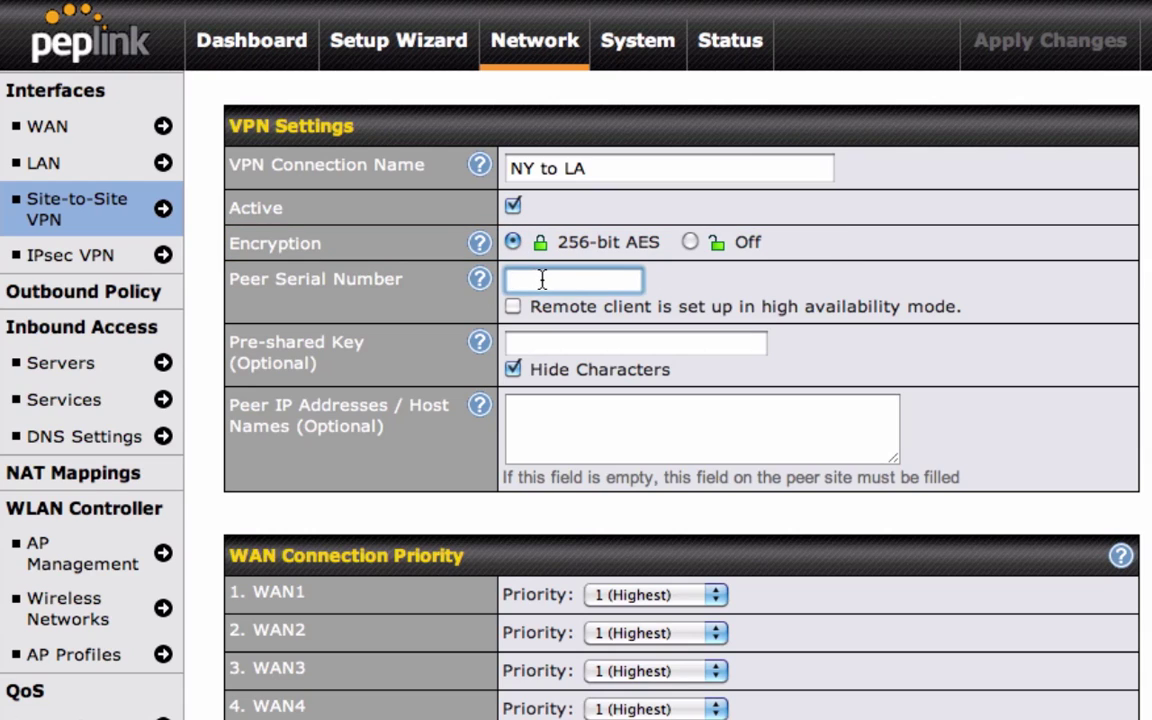
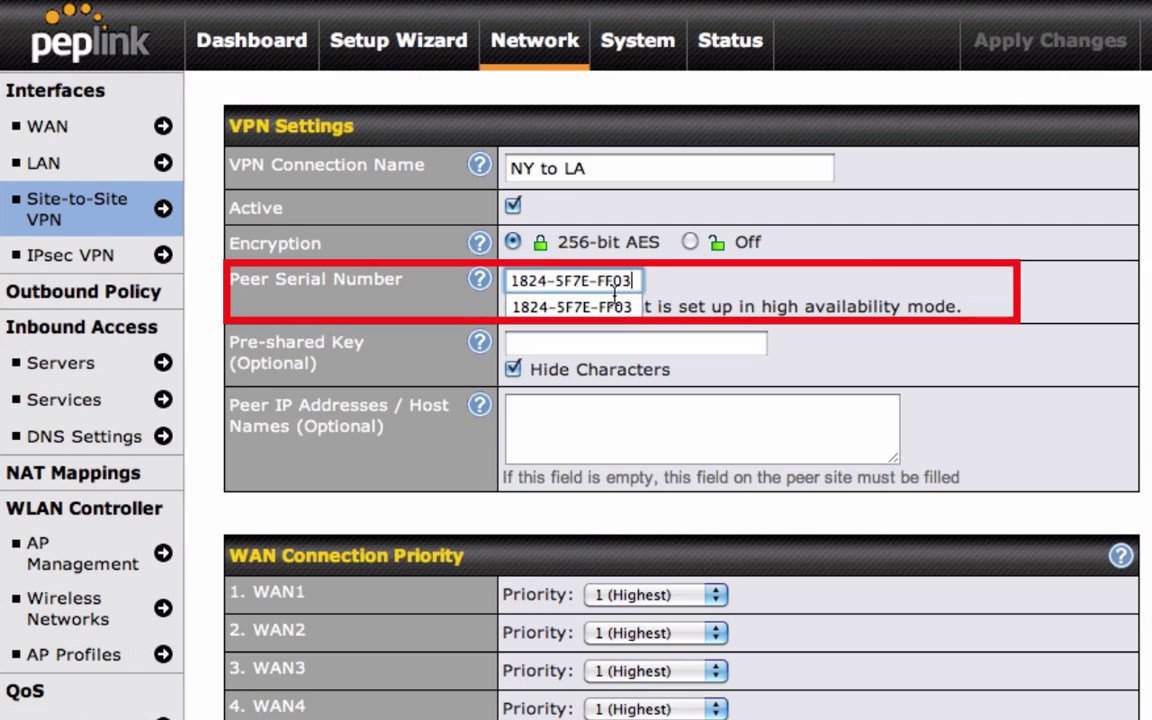
{"action": "left_click", "coordinate": [682, 283]}
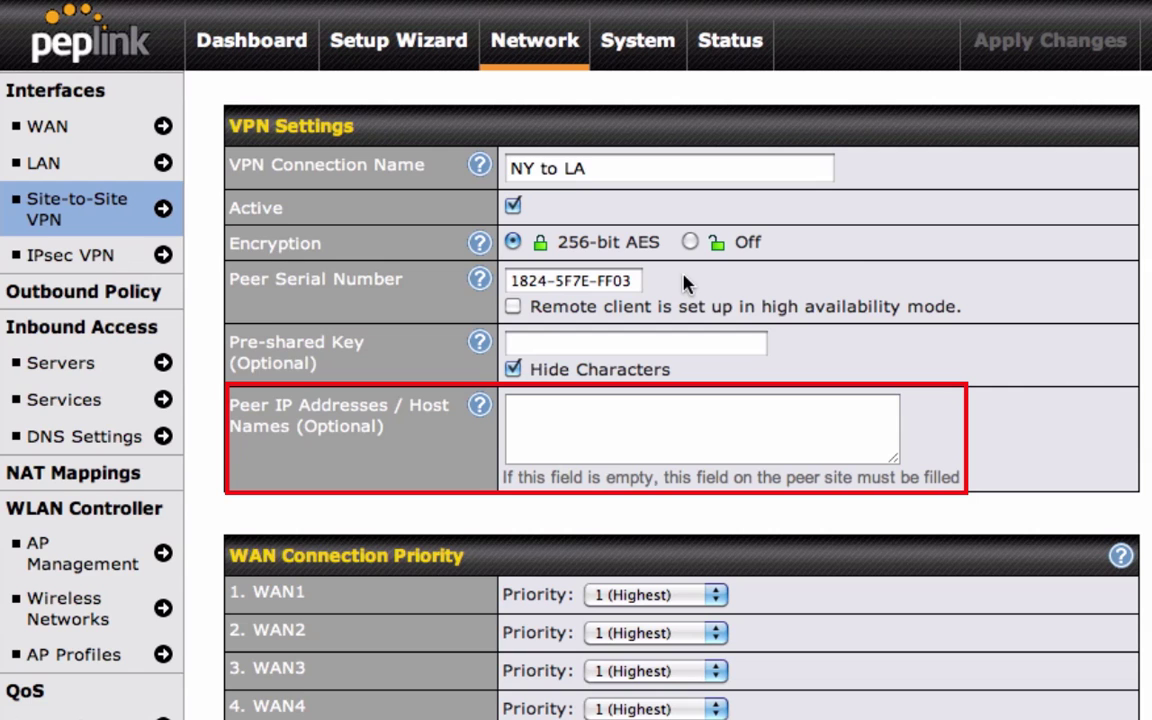
Step: Add peer IP addresses 211.10.10.2 and 61.10.10.2 and save the NY to LA connection
{"action": "left_click", "coordinate": [548, 419]}
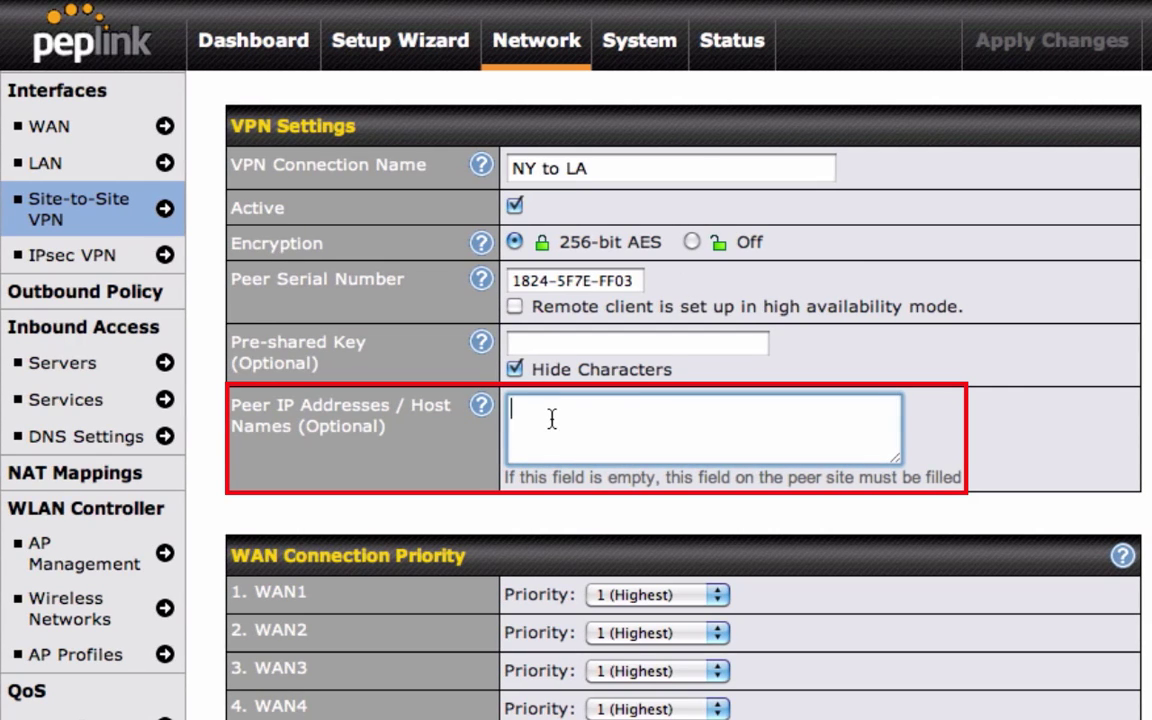
{"action": "type", "text": "211.10.10.2 61.10.10.2"}
{"action": "left_click", "coordinate": [1058, 437]}
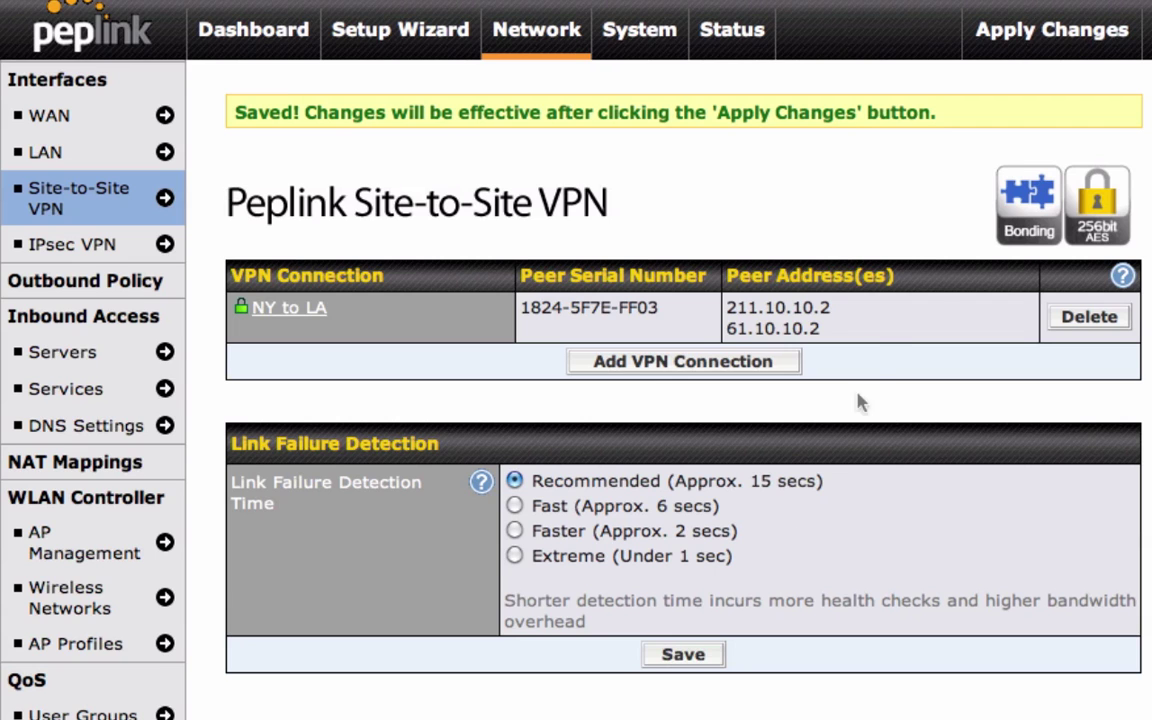
Step: Apply the saved VPN changes to the router and confirm
{"action": "left_click", "coordinate": [1020, 46]}
{"action": "left_click", "coordinate": [1022, 48]}
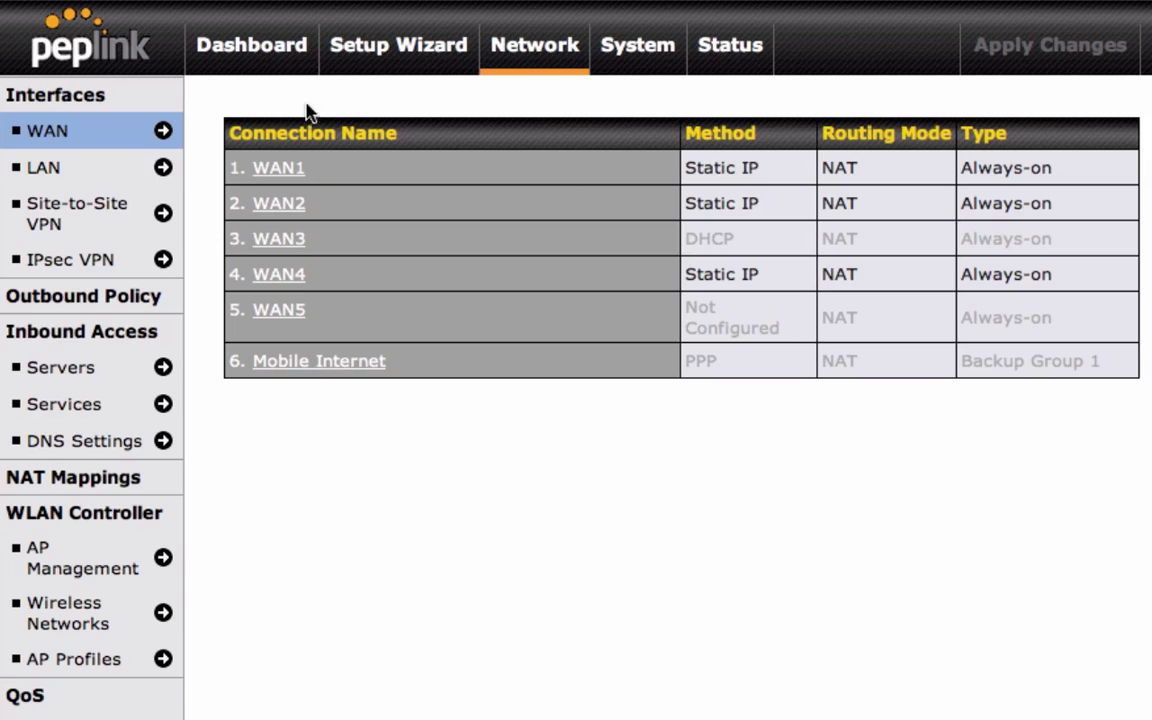
Step: Reopen the NY to LA connection and bring its WAN Connection Priority list into view
{"action": "left_click", "coordinate": [137, 201]}
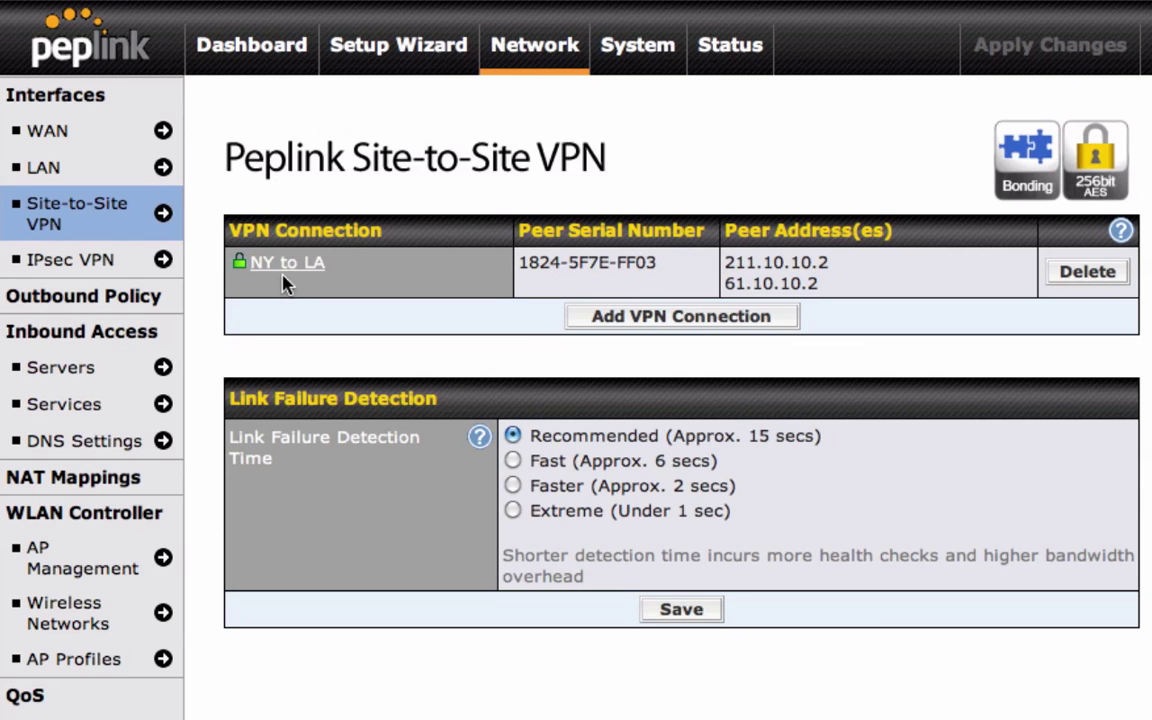
{"action": "left_click", "coordinate": [288, 266]}
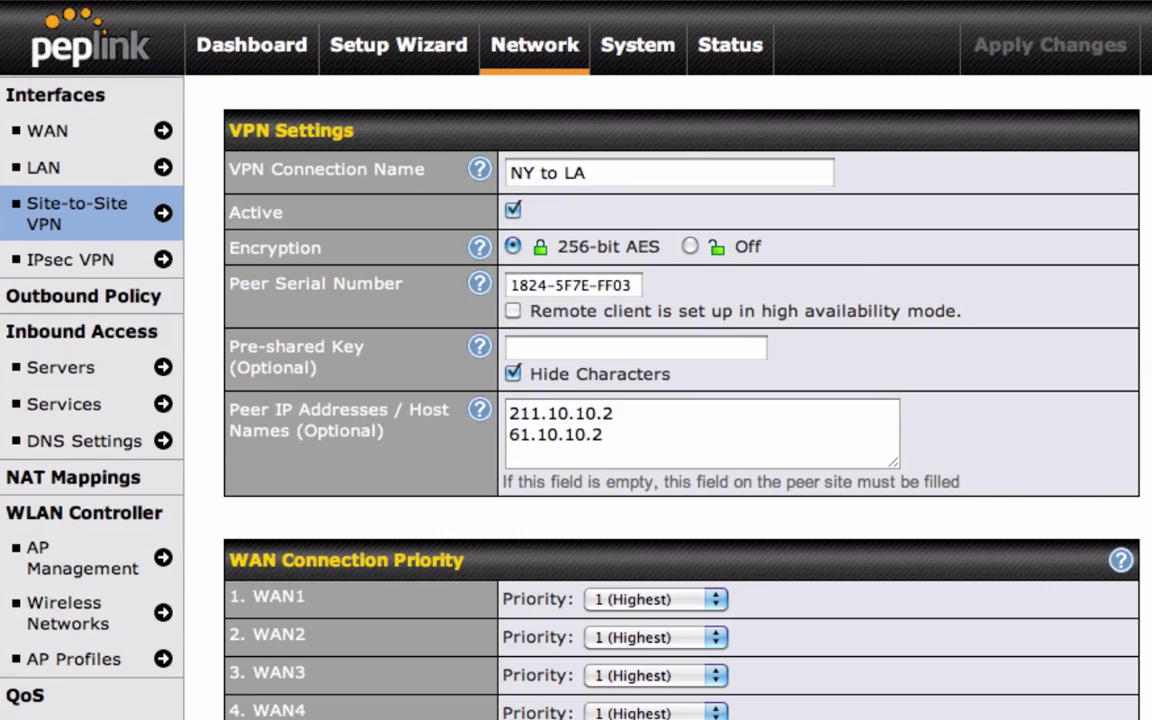
{"action": "scroll", "coordinate": [600, 360], "scroll_direction": "down", "scroll_amount": 5}
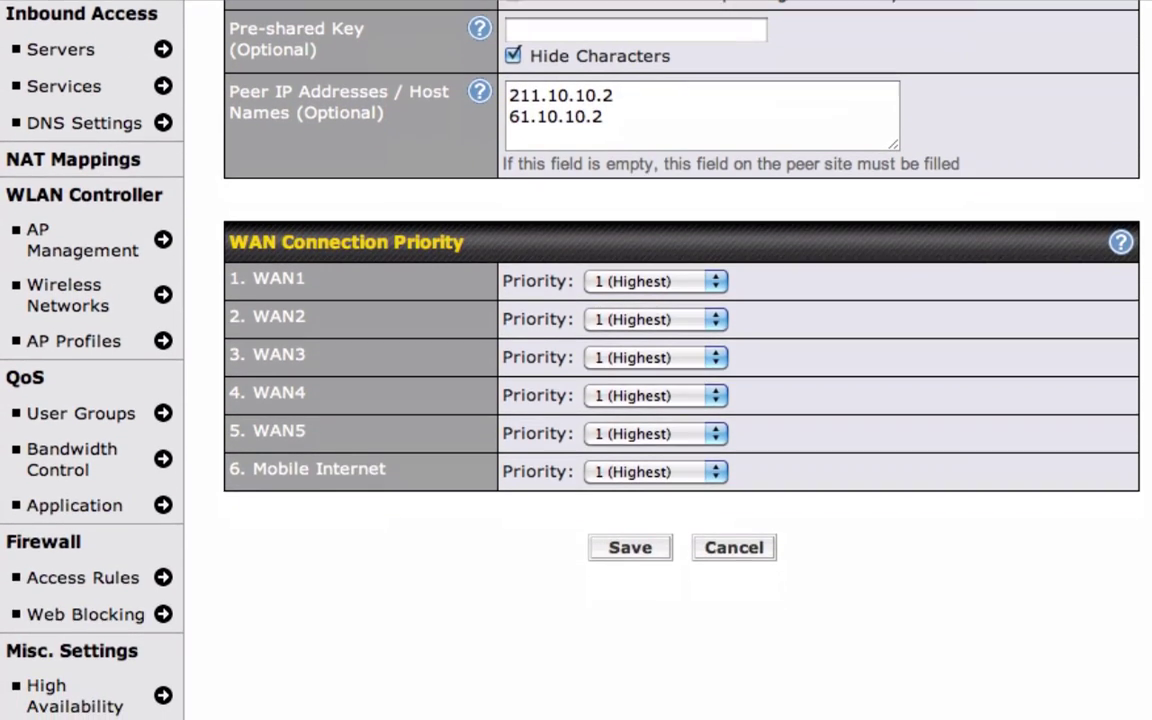
{"action": "scroll", "coordinate": [600, 360], "scroll_direction": "down", "scroll_amount": 1}
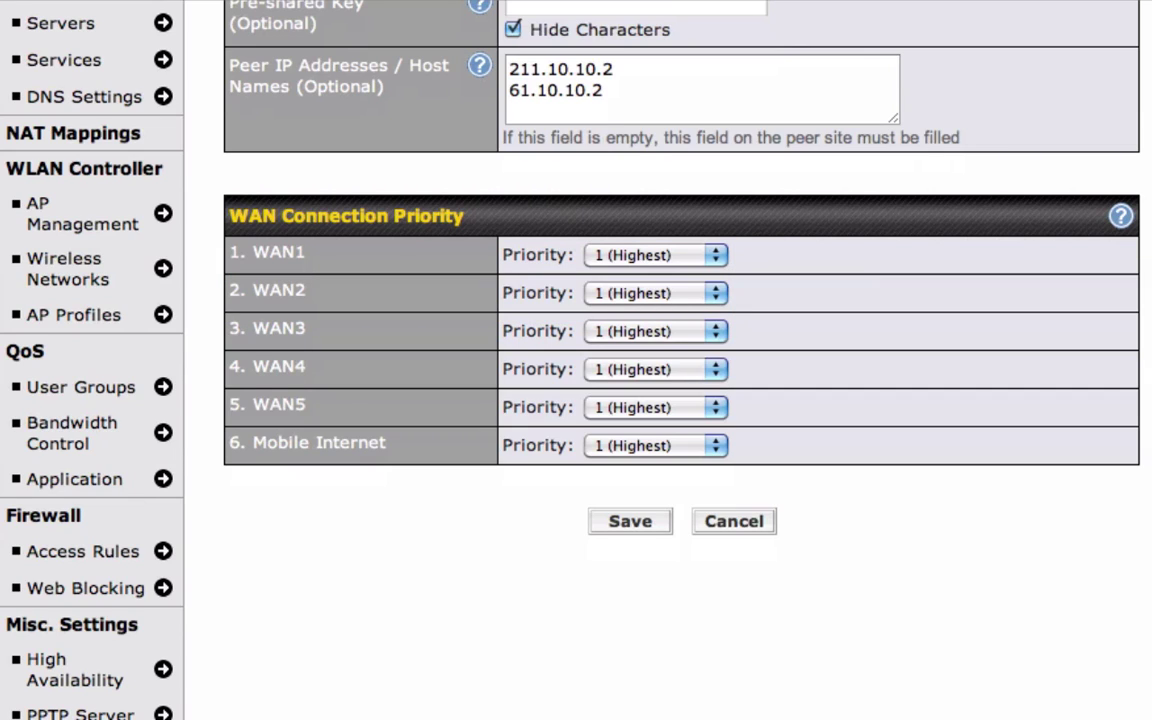
Step: Set WAN3 to priority 2, turn WAN4 off, and save NY to LA
{"action": "left_click", "coordinate": [719, 338]}
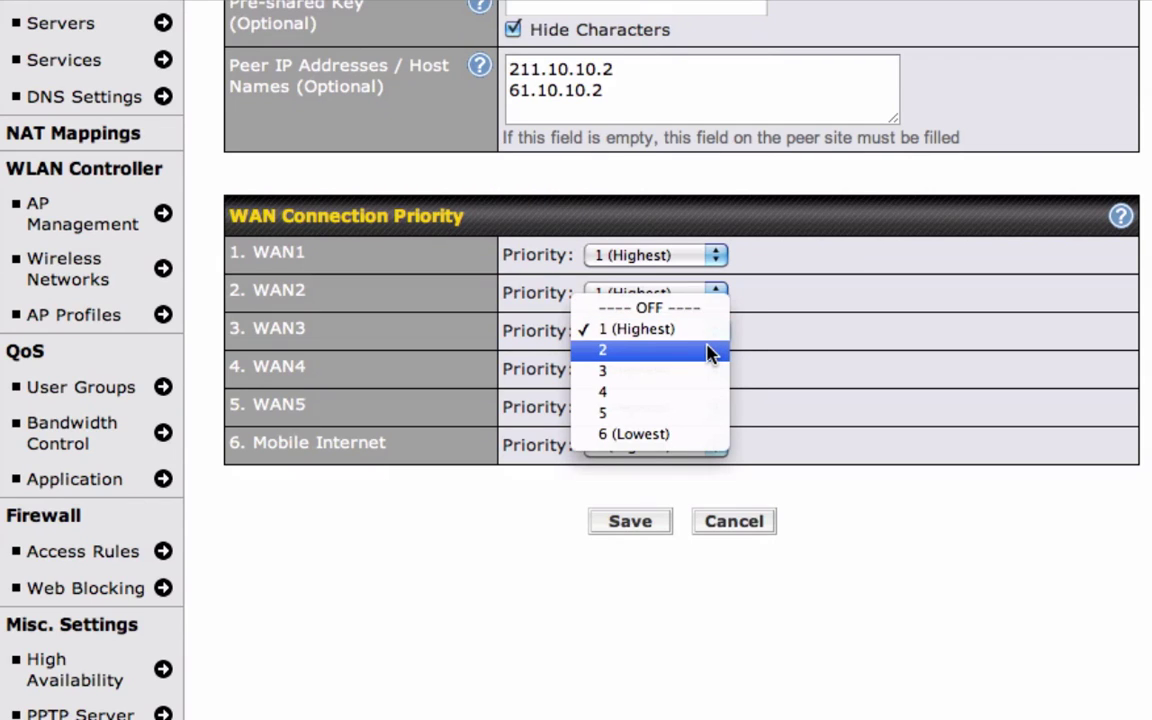
{"action": "left_click", "coordinate": [710, 351]}
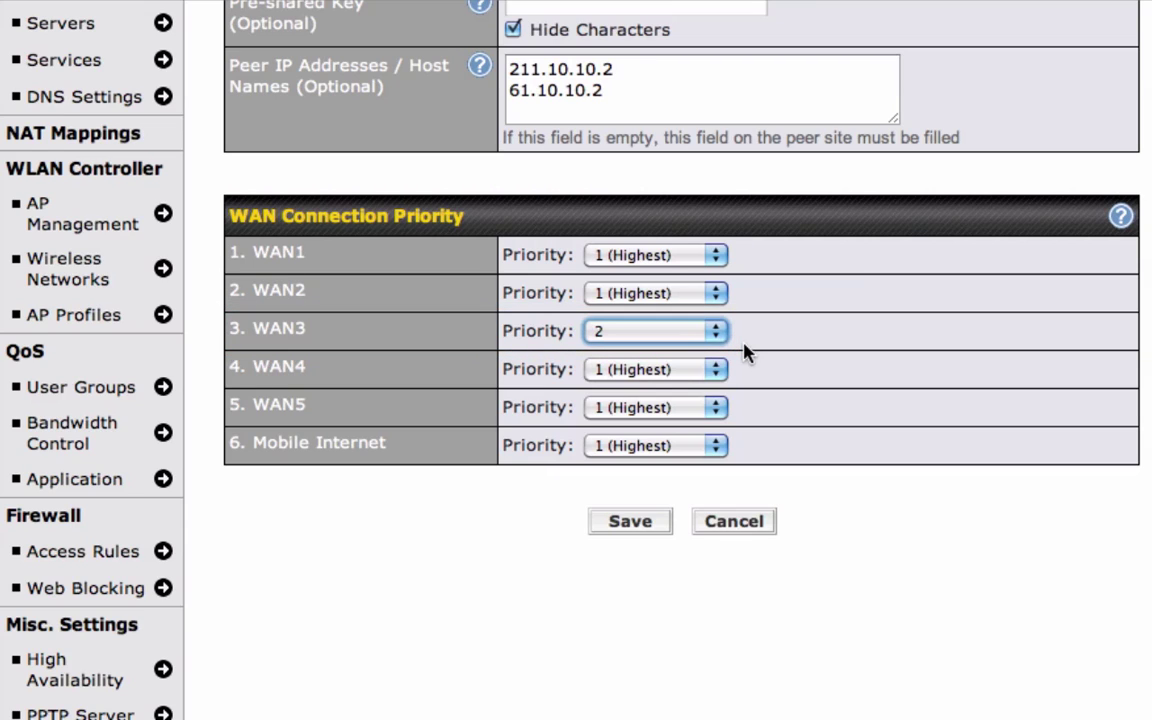
{"action": "left_click", "coordinate": [718, 378]}
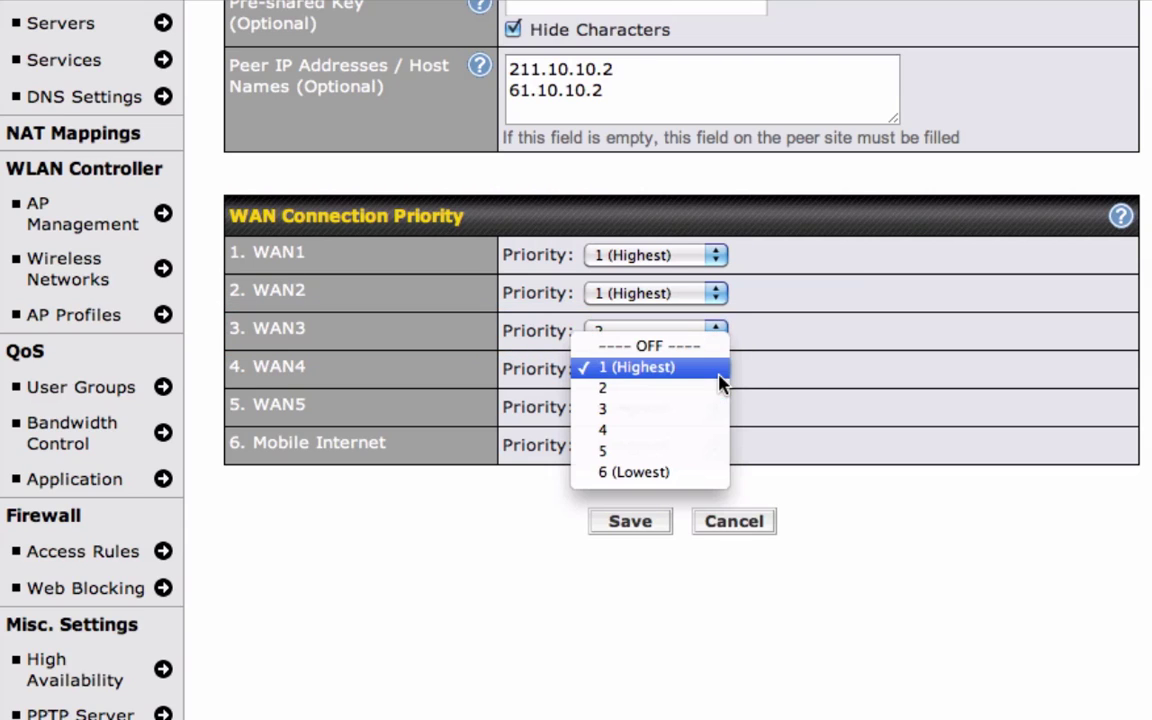
{"action": "left_click", "coordinate": [716, 346]}
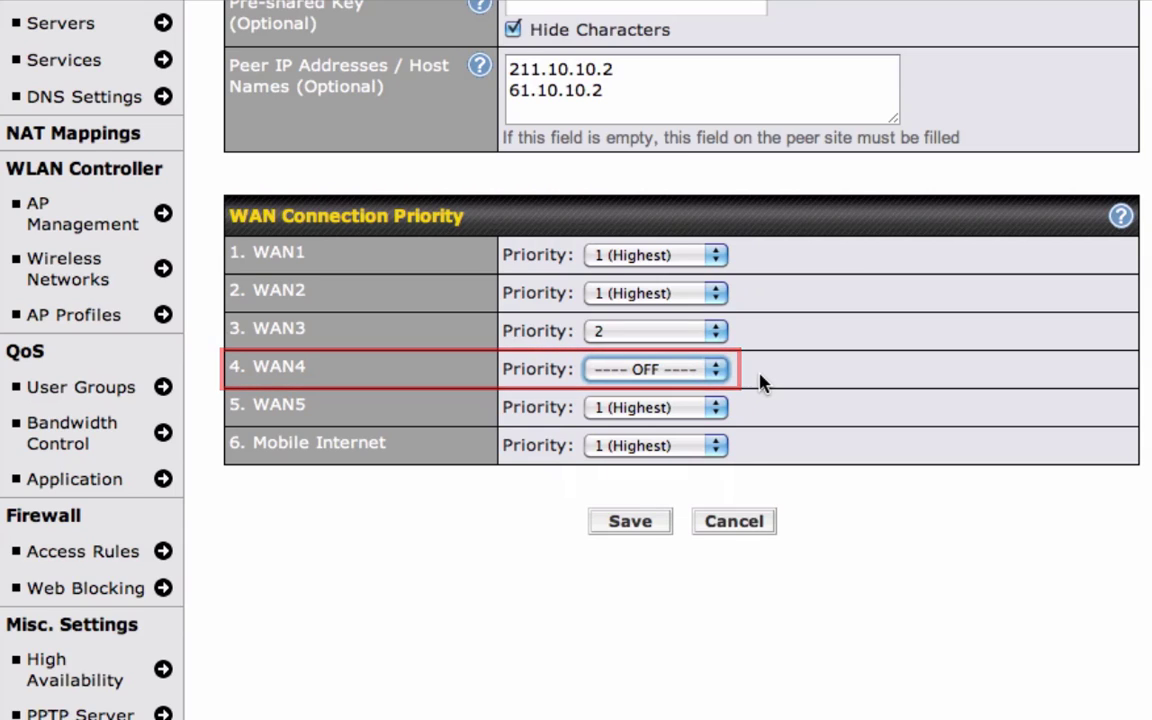
{"action": "left_click", "coordinate": [660, 521]}
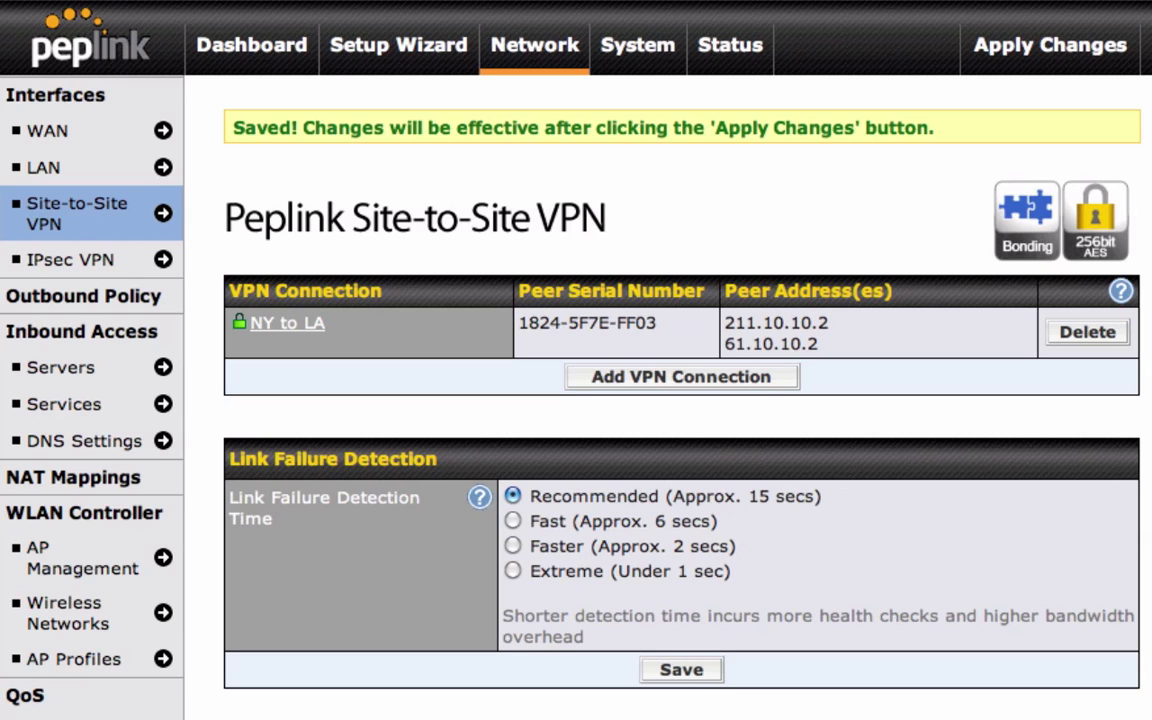
Step: Leave link failure detection at Recommended, save, and apply the changes to the router
{"action": "scroll", "coordinate": [576, 400], "scroll_direction": "down", "scroll_amount": 4}
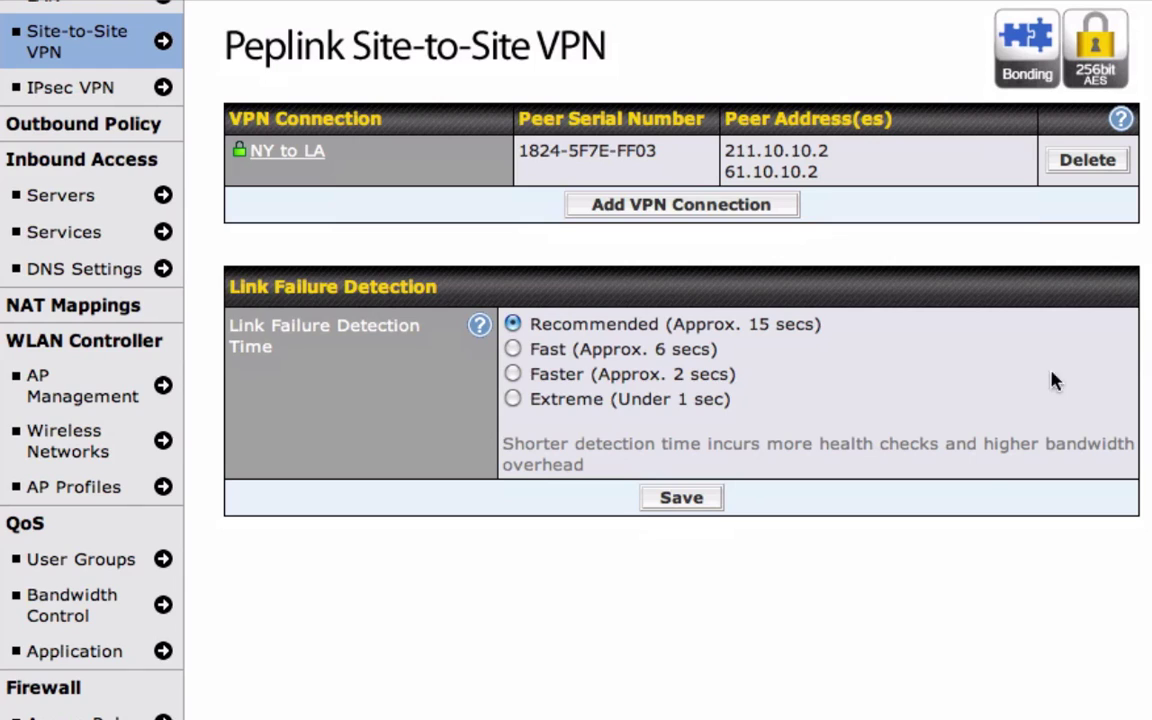
{"action": "left_click", "coordinate": [511, 349]}
{"action": "left_click", "coordinate": [512, 399]}
{"action": "left_click", "coordinate": [512, 326]}
{"action": "left_click", "coordinate": [672, 498]}
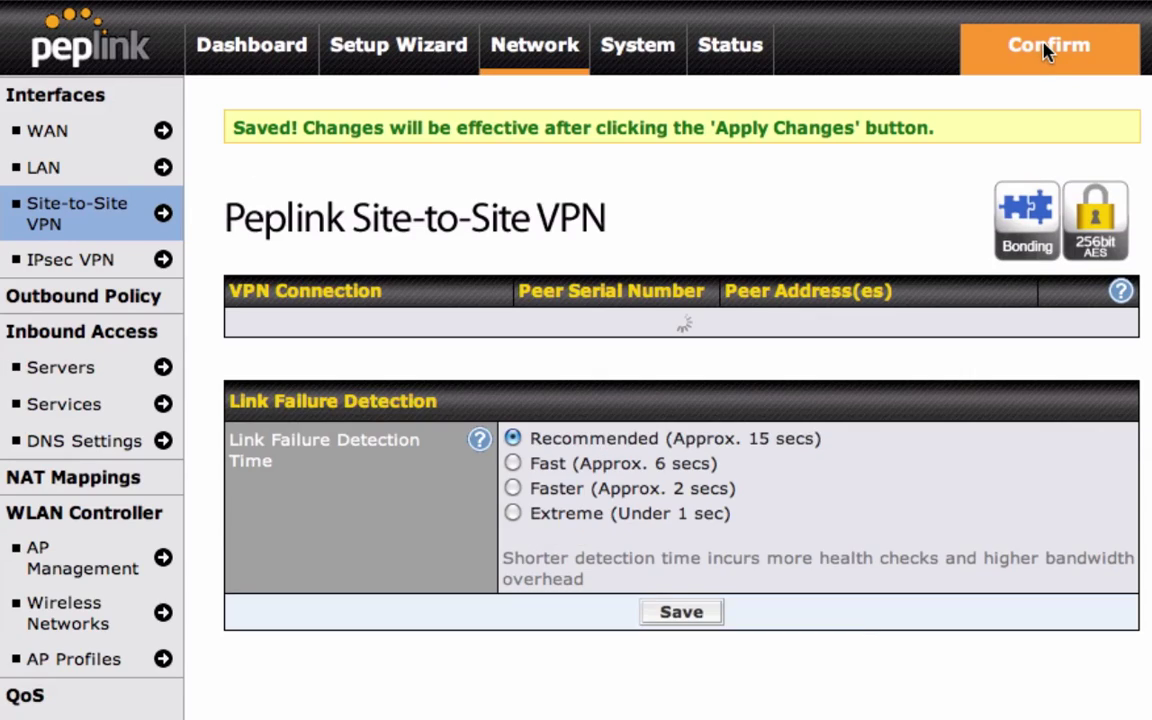
{"action": "left_click", "coordinate": [1046, 52]}
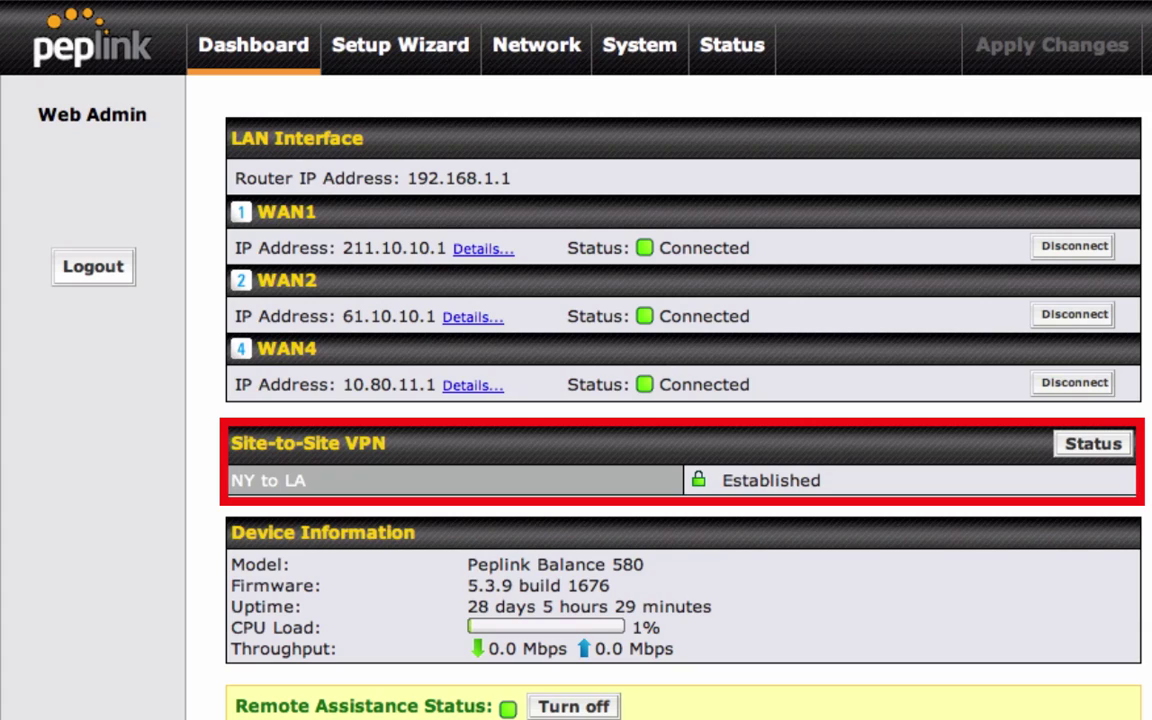
Step: Open the Site-to-Site VPN Status page from the Dashboard panel
{"action": "left_click", "coordinate": [1099, 451]}
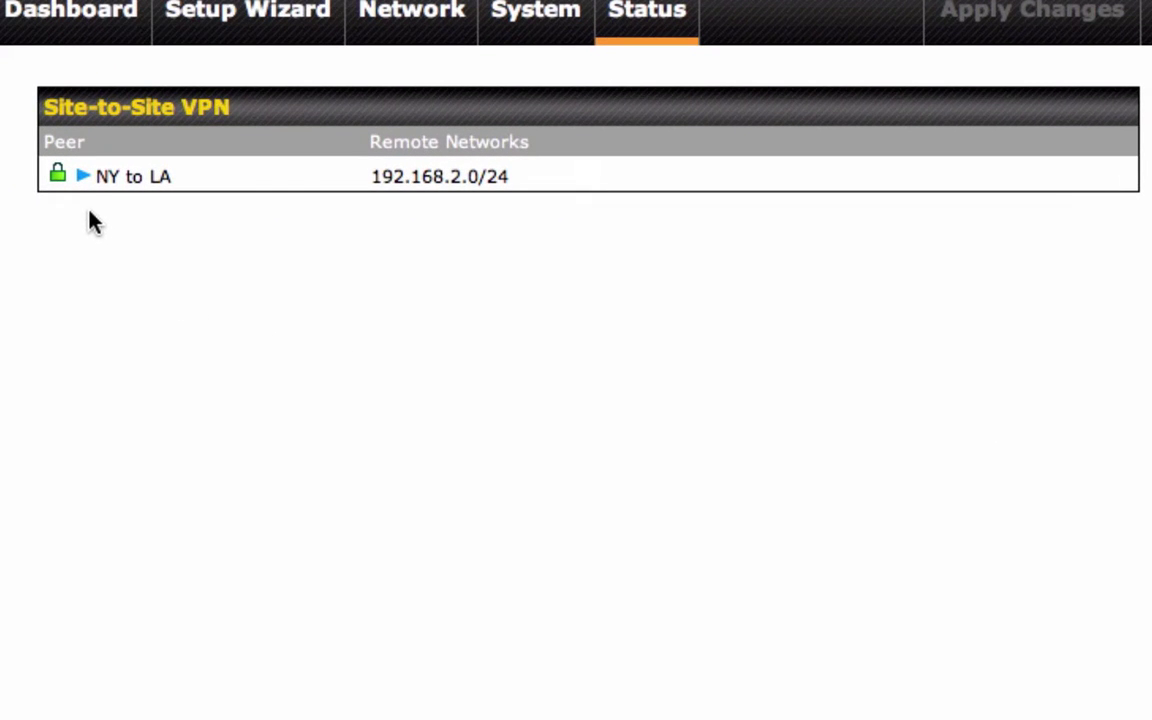
{"action": "left_click", "coordinate": [83, 177]}
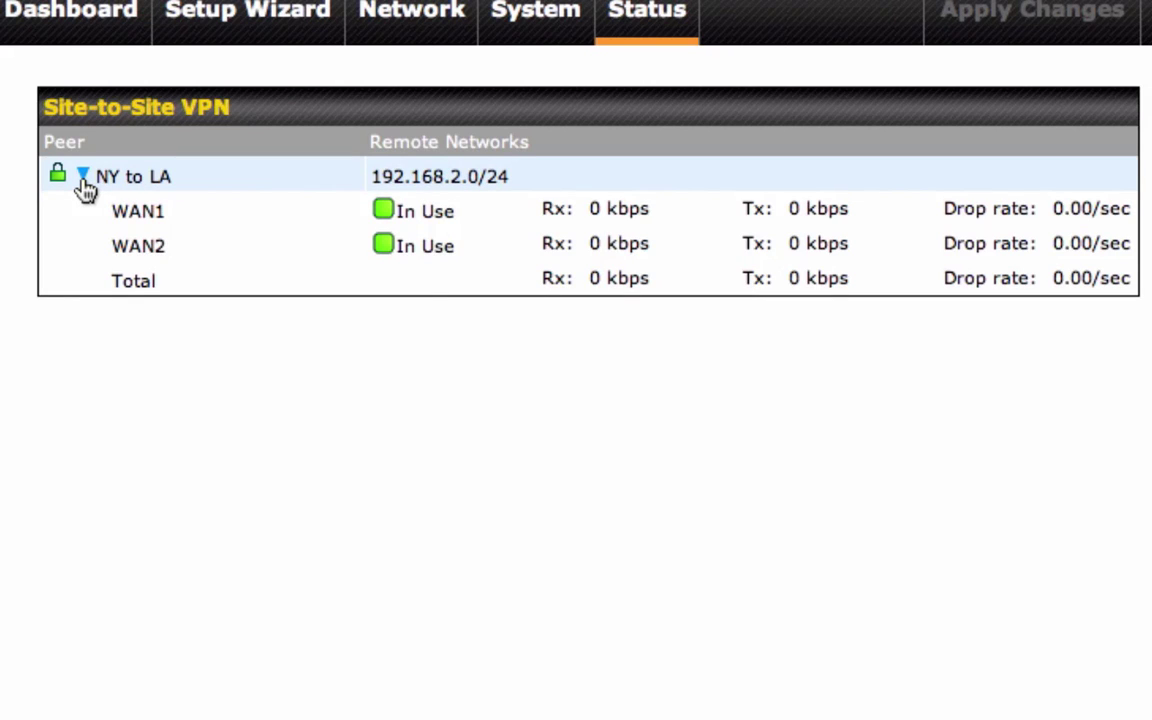
{"action": "left_click", "coordinate": [83, 177]}
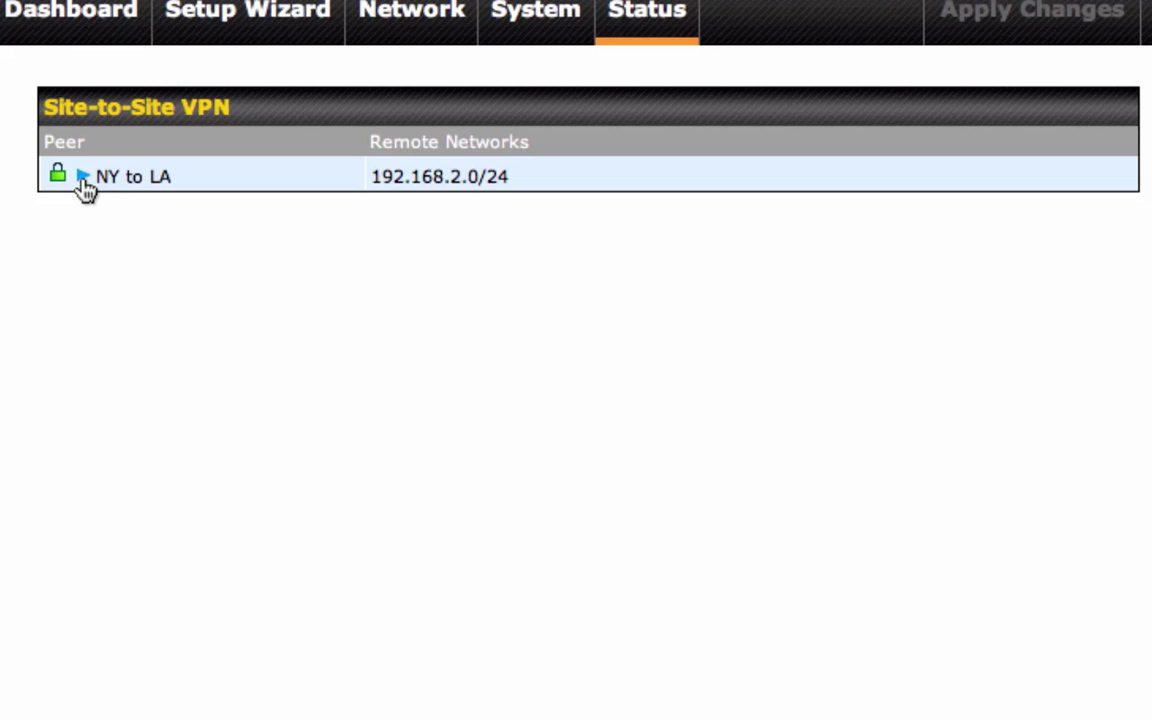